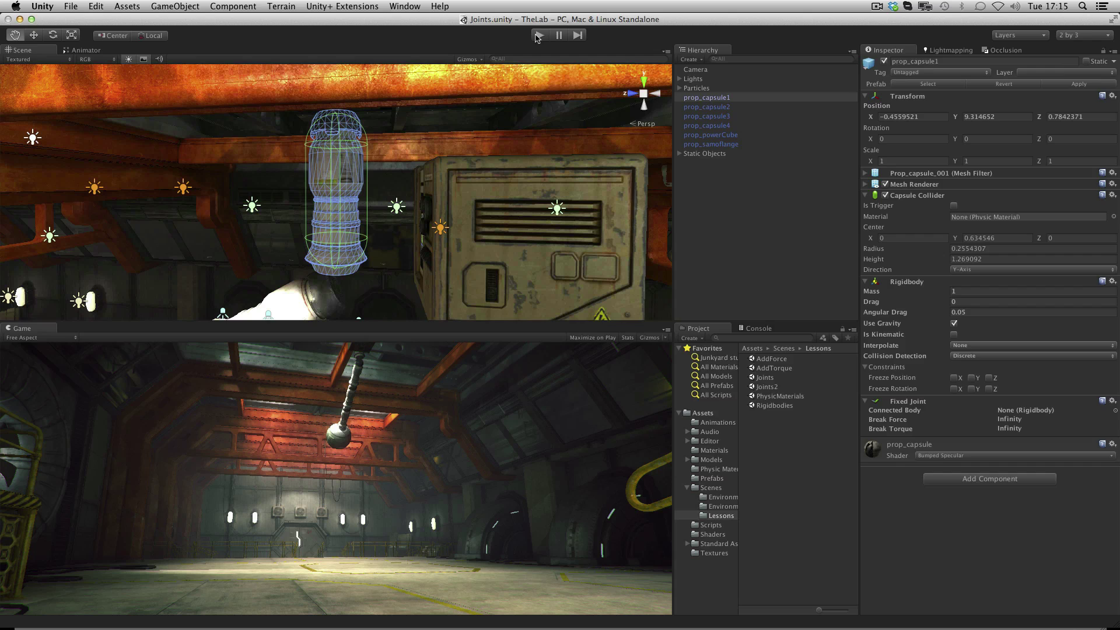
Run the scene in Play mode to test the capsule chain joints.
click(537, 37)
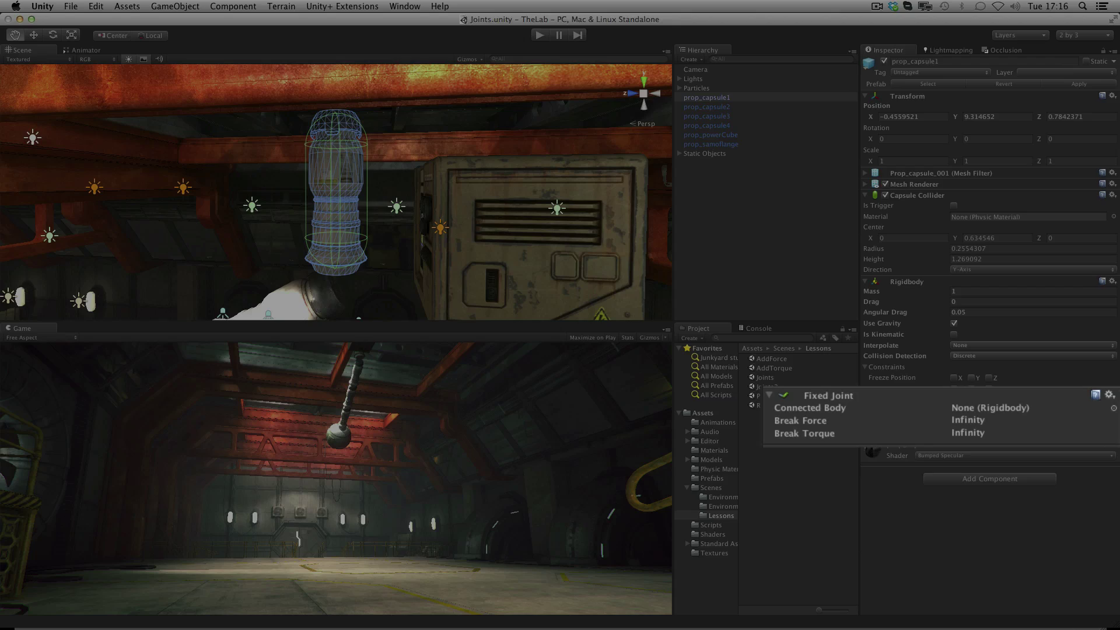
Select prop_capsule2, the next capsule in the chain, and frame it in the Scene view.
key(Down)
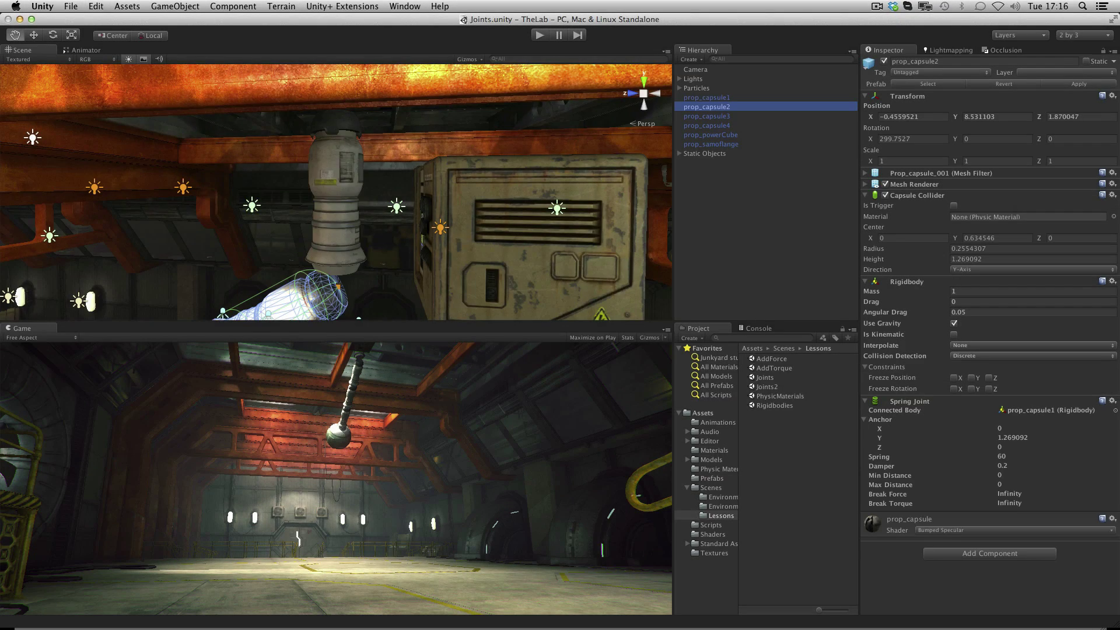
key(f)
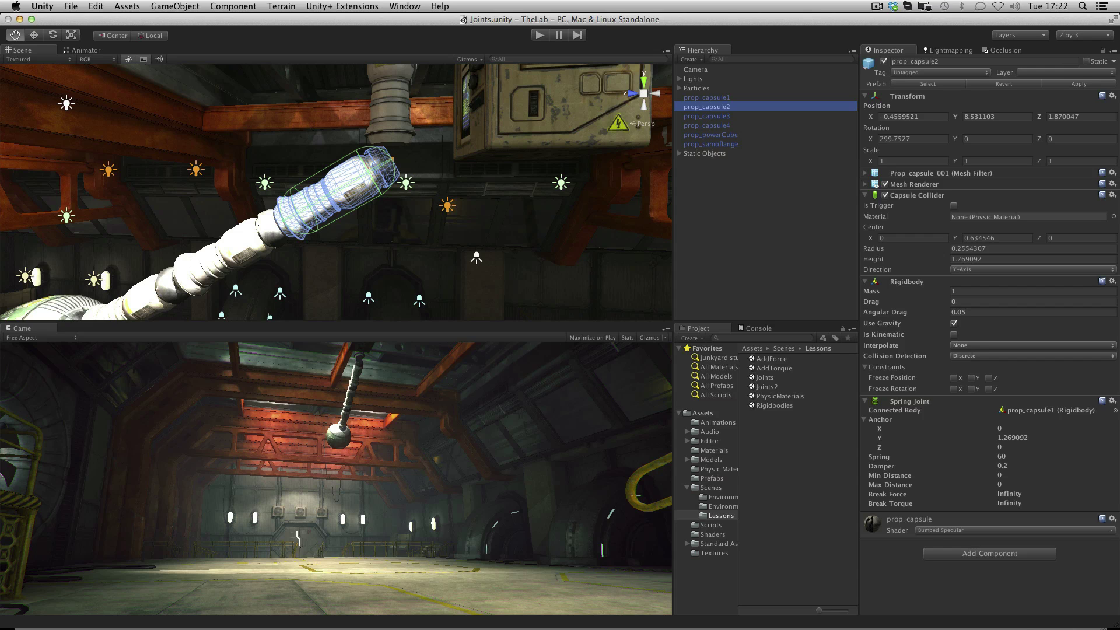
Orbit the Scene view closer around the capsule.
alt+drag(336, 192, 403, 171)
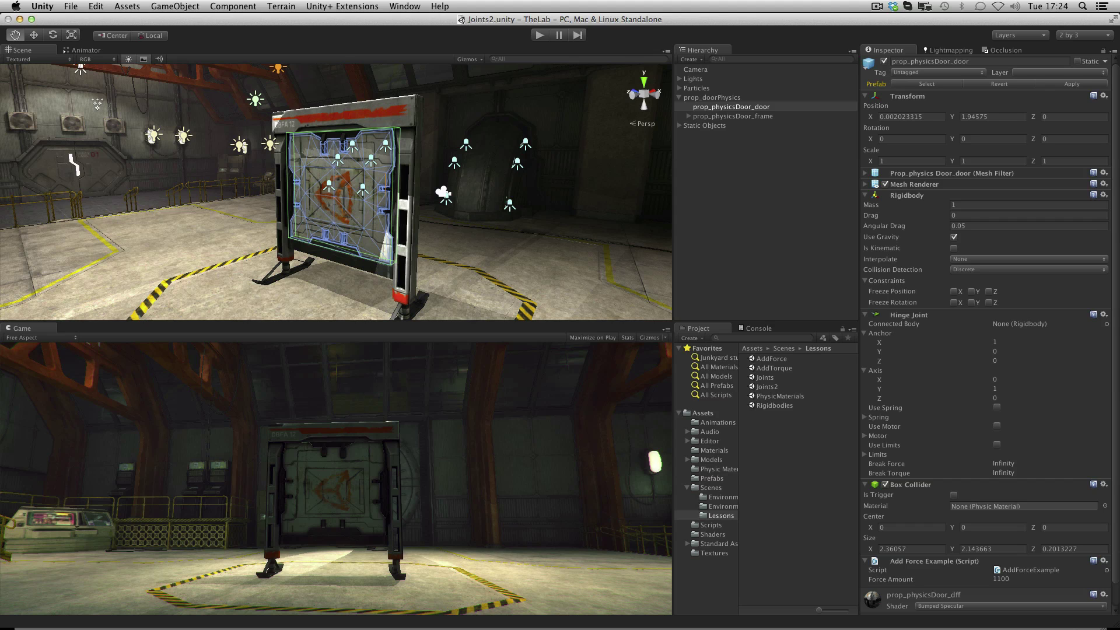
Orbit to face the hinged door head-on and zoom in close on it.
alt+drag(408, 204, 292, 204)
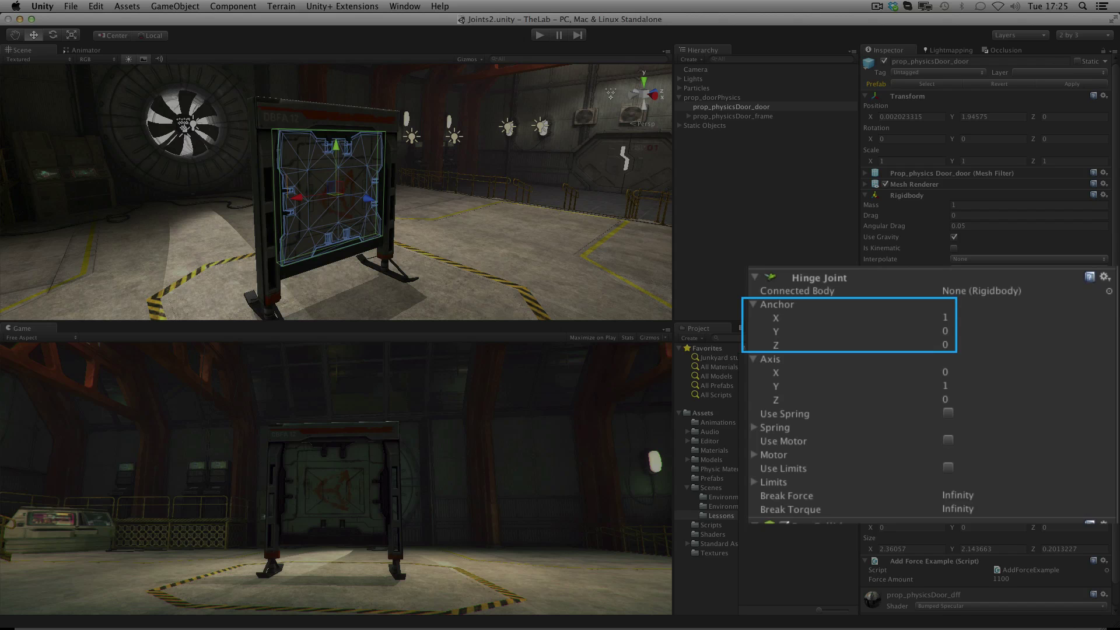
alt+drag(336, 192, 396, 192)
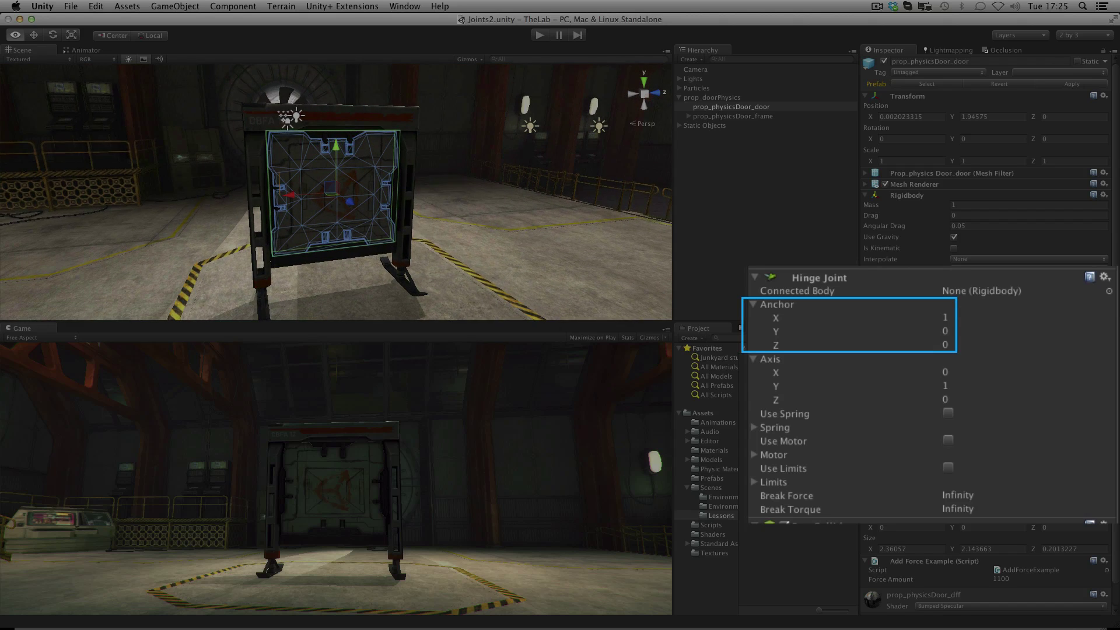
mouse_move(336, 192)
alt+right_down()
mouse_move(384, 221)
mouse_move(361, 175)
alt+right_up()
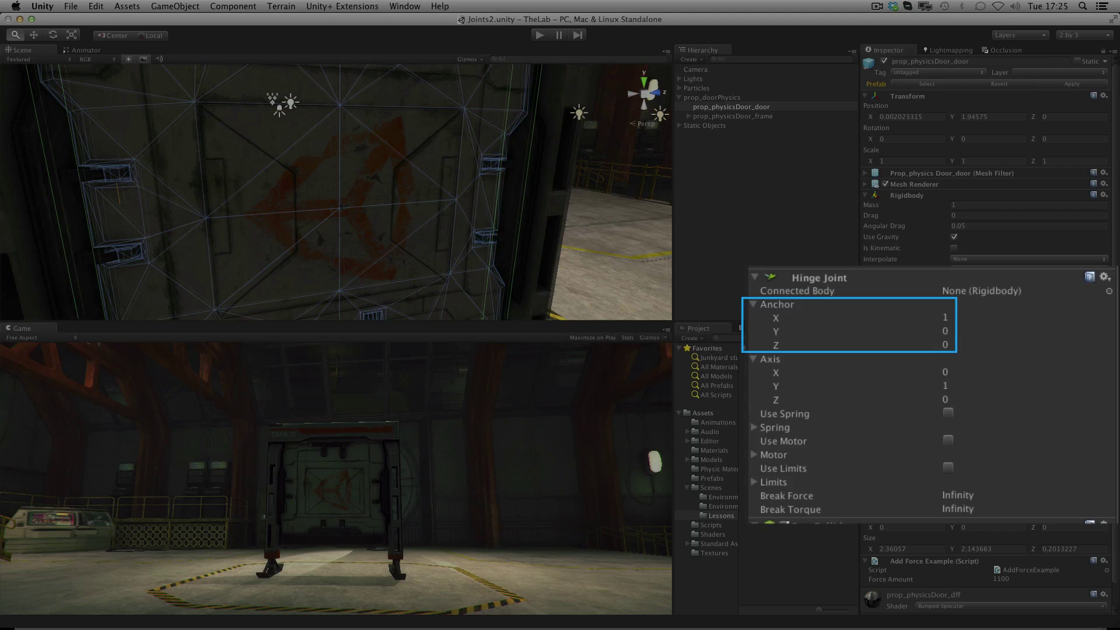
alt+drag(362, 175, 396, 181)
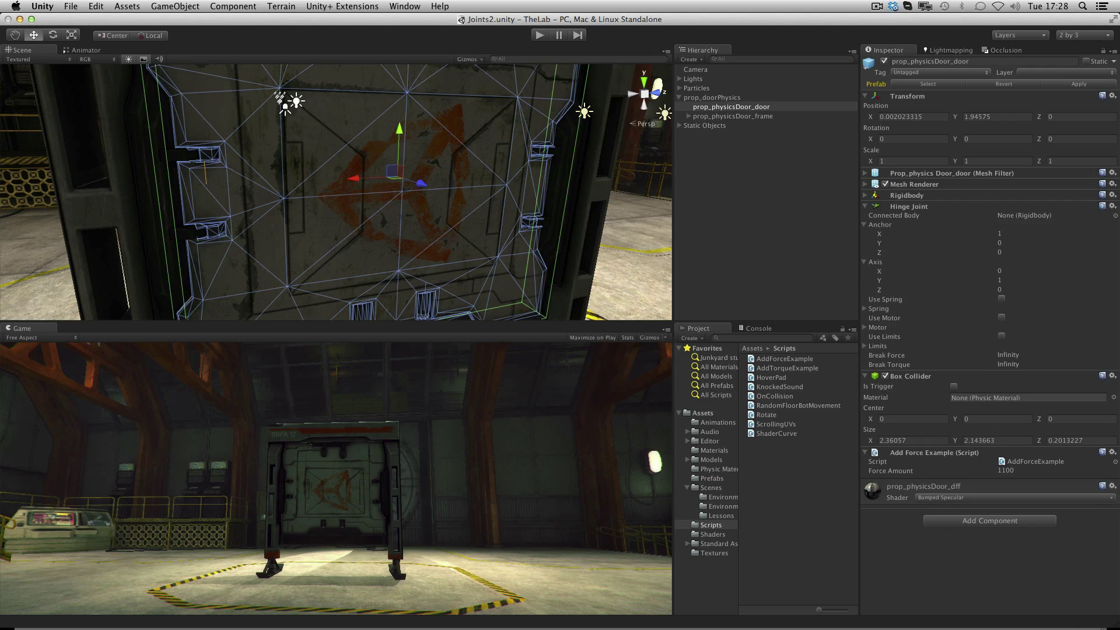
double_click(1035, 461)
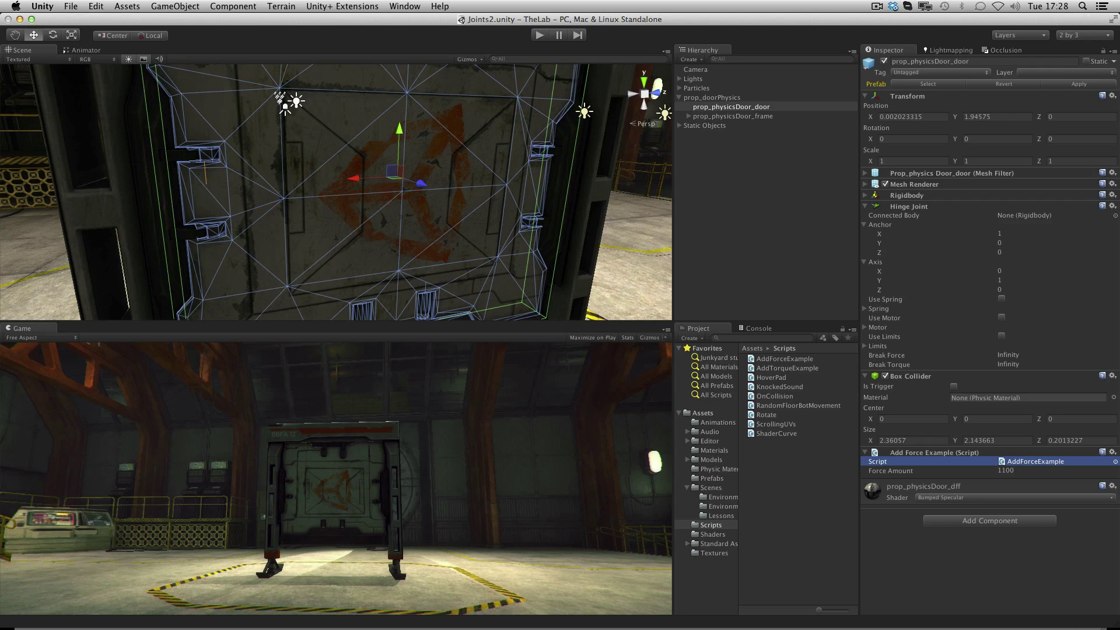
click(539, 35)
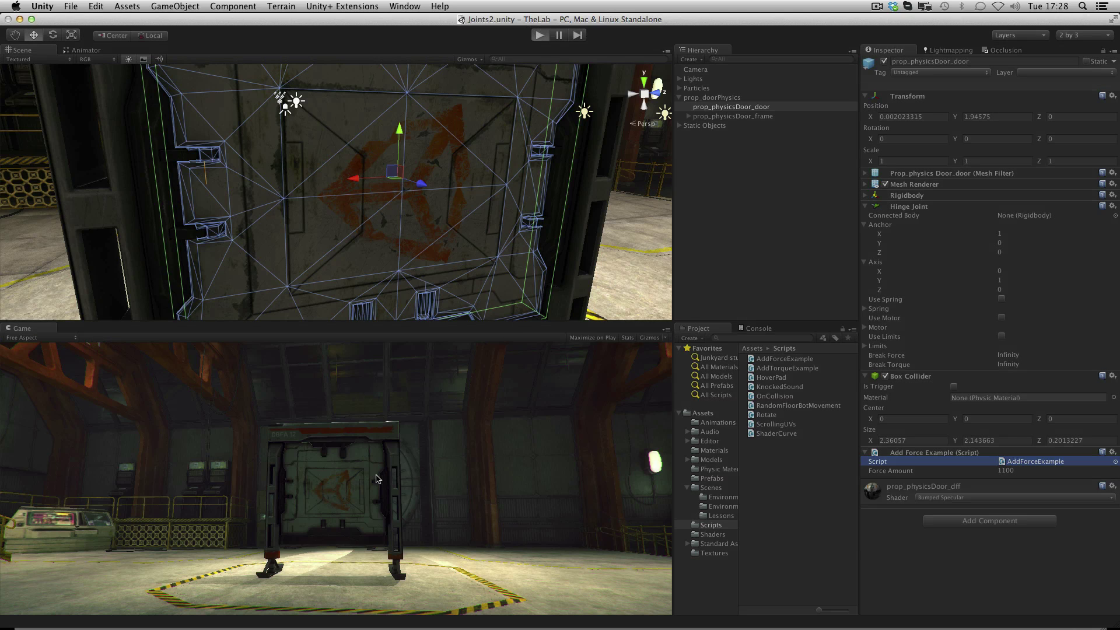
click(364, 486)
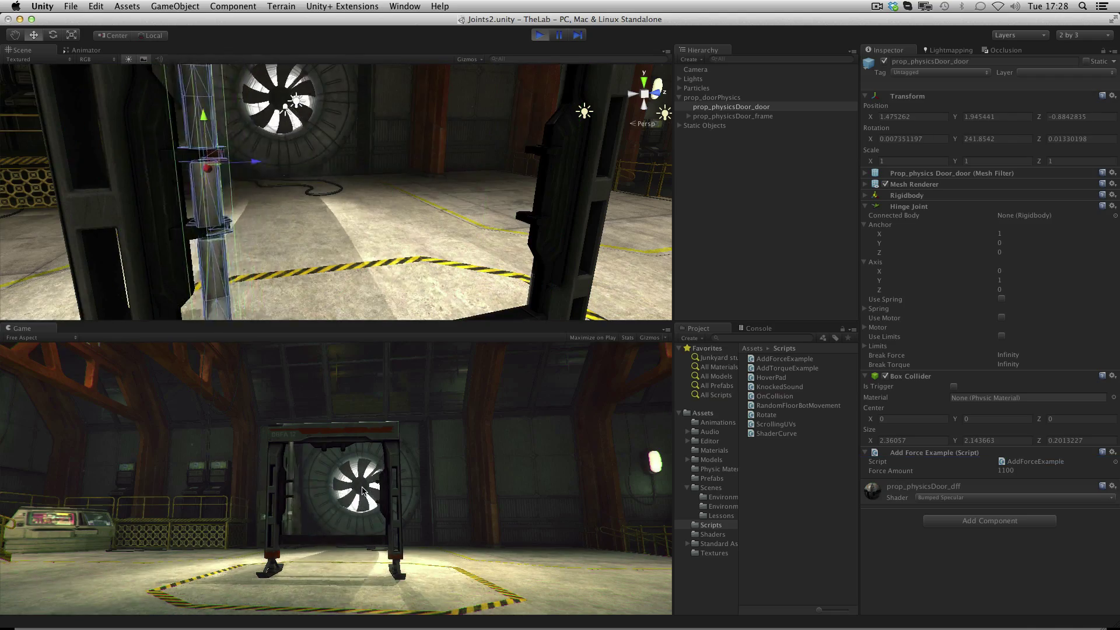
click(361, 493)
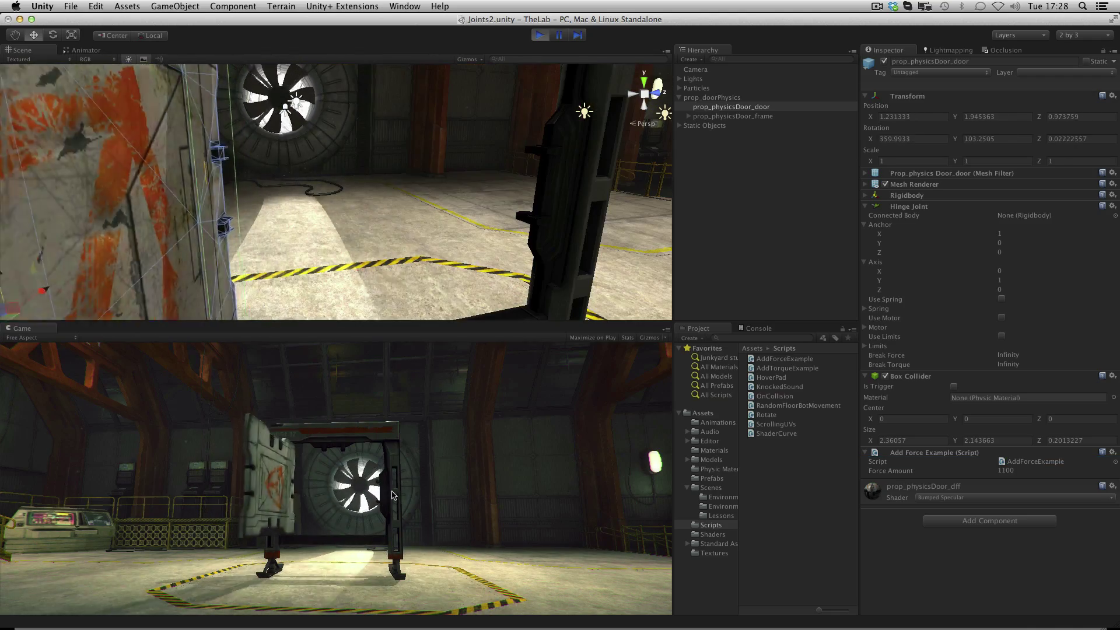
click(365, 488)
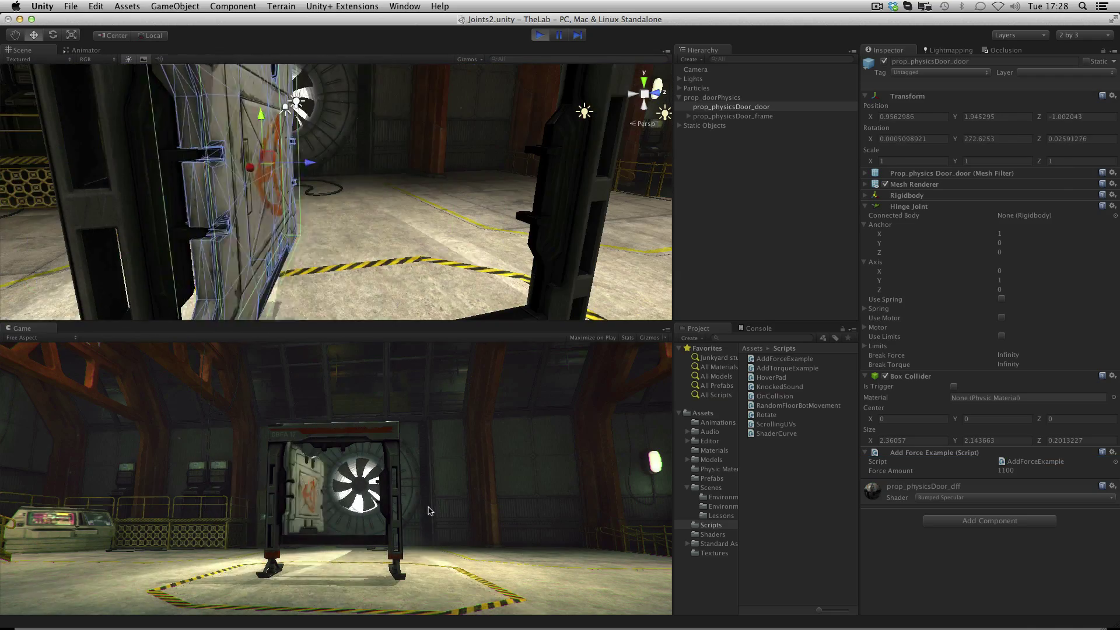
click(350, 489)
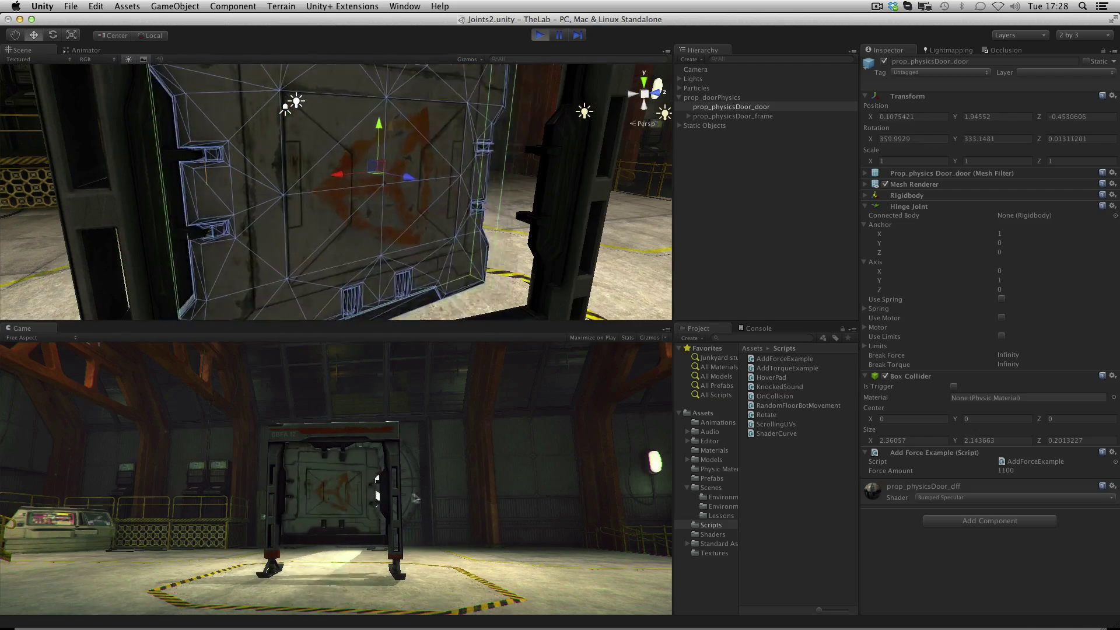
click(373, 493)
key(super+p)
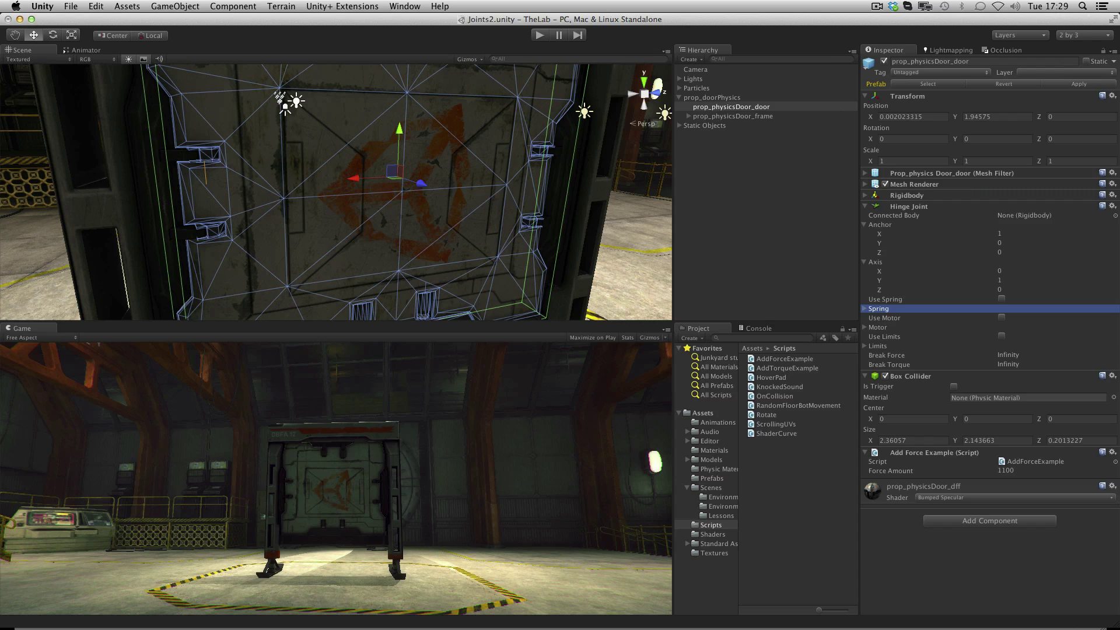
Check the hinge's Spring foldout, then expand Motor to review Target Velocity and Force.
key(Right)
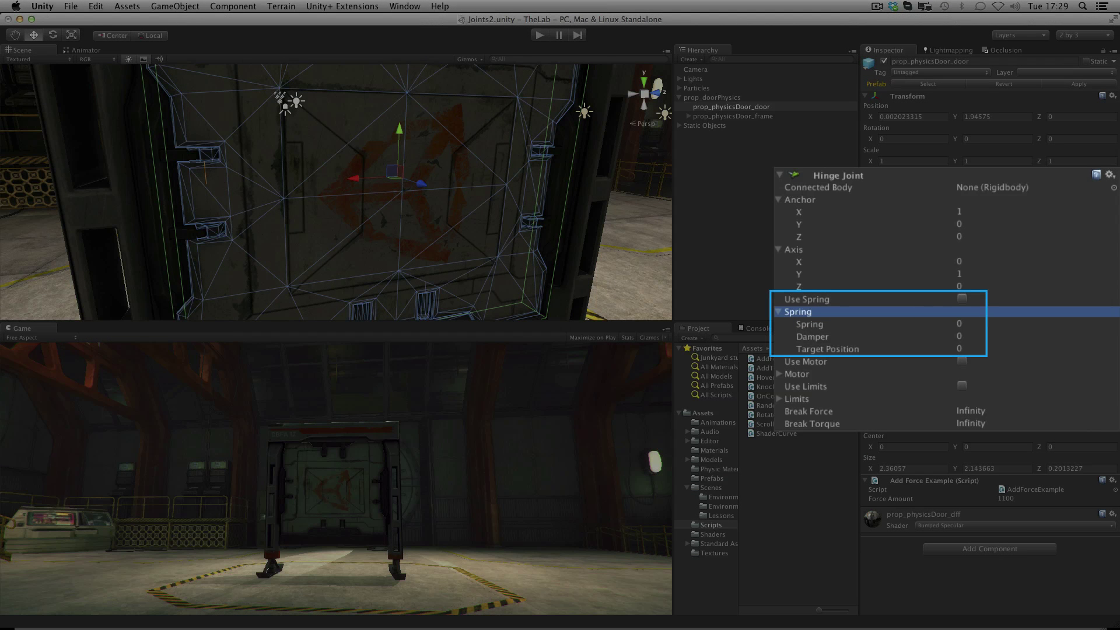
key(Left)
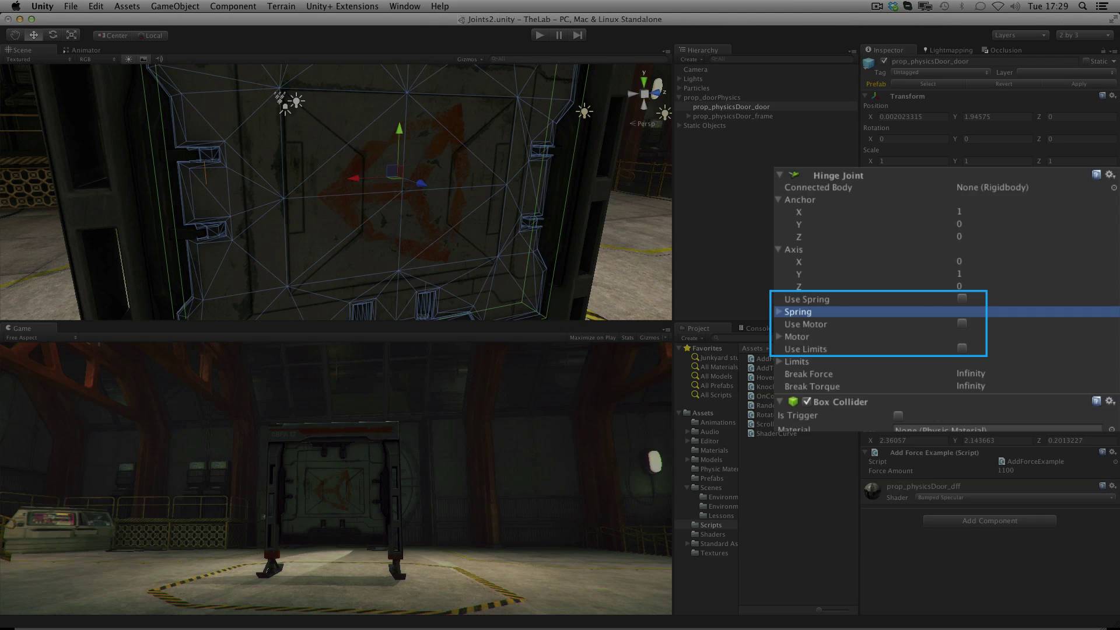
key(Down)
key(Down)
key(Right)
key(Down)
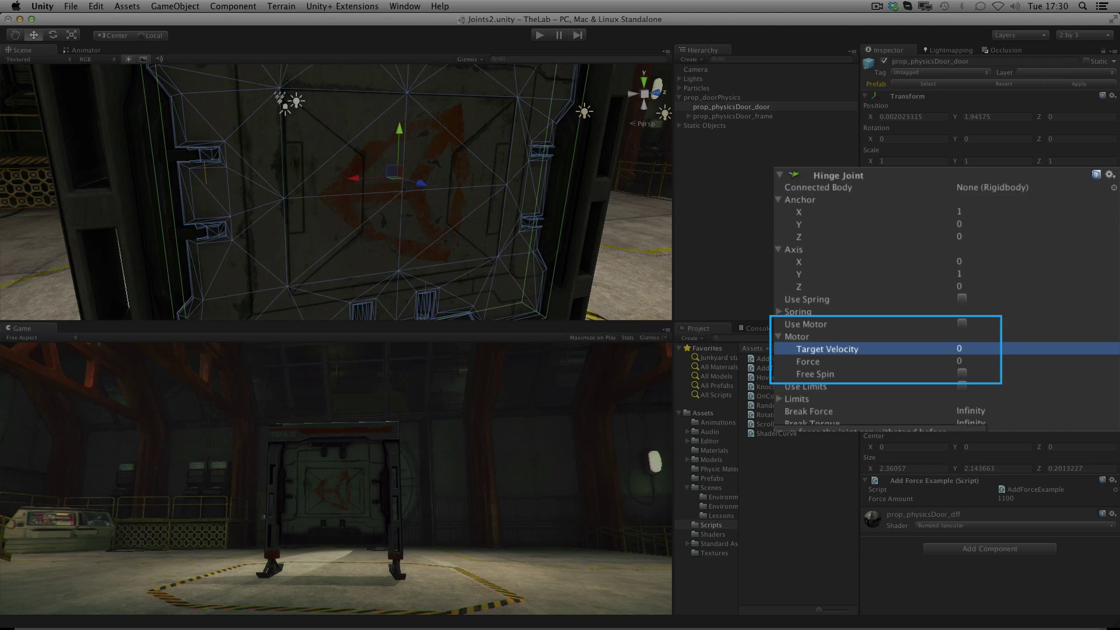
key(Down)
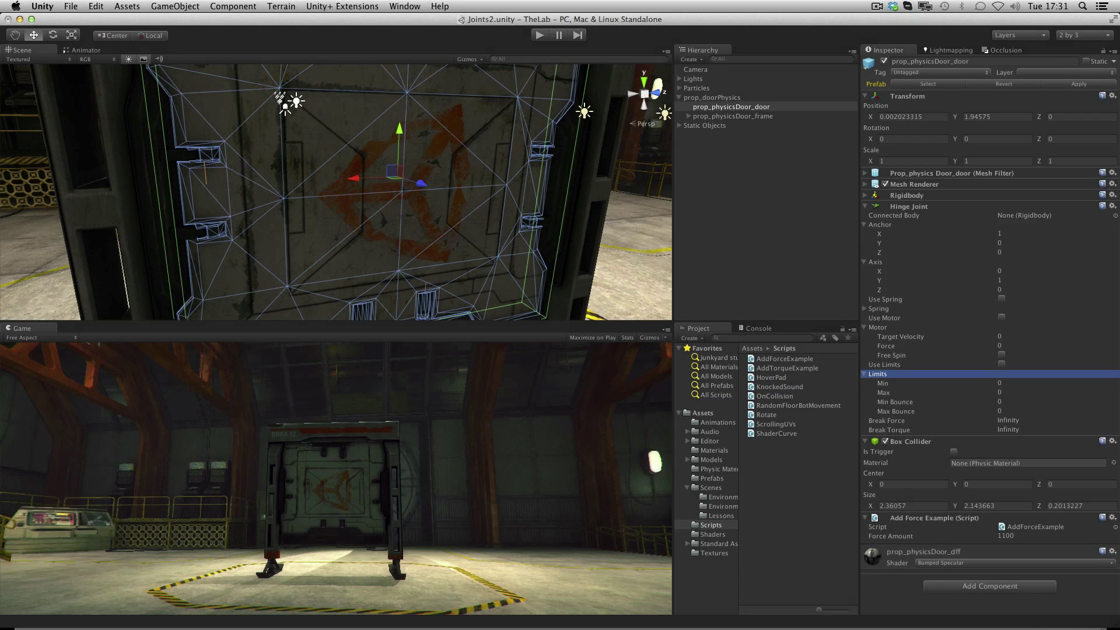
Change the hinge Break Force from Infinity to 7, then test-run the breakable door.
key(Left)
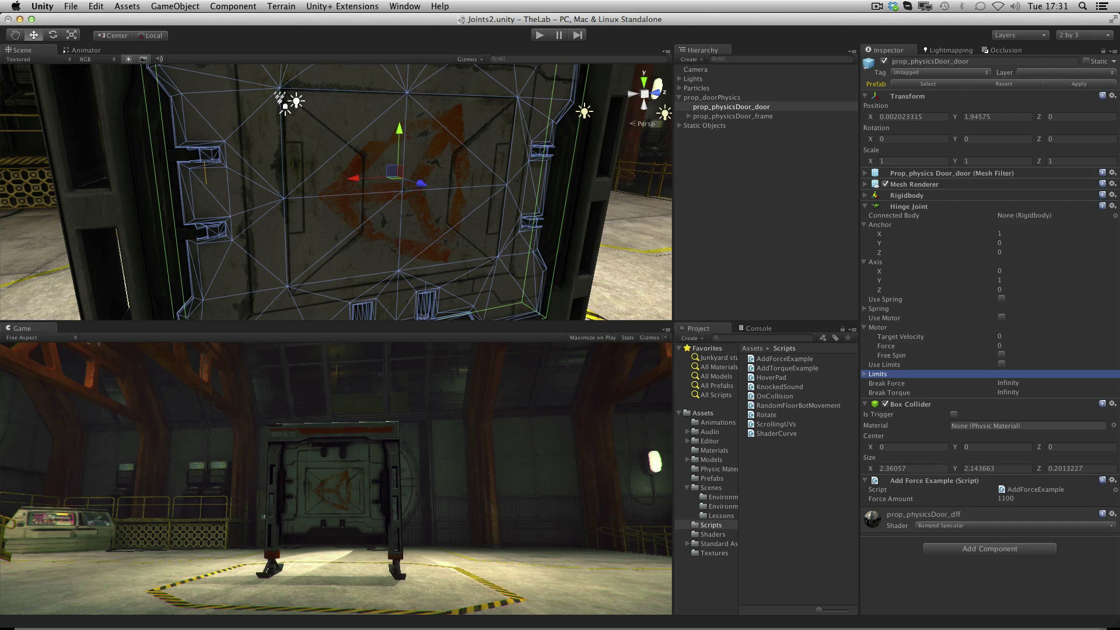
key(Down)
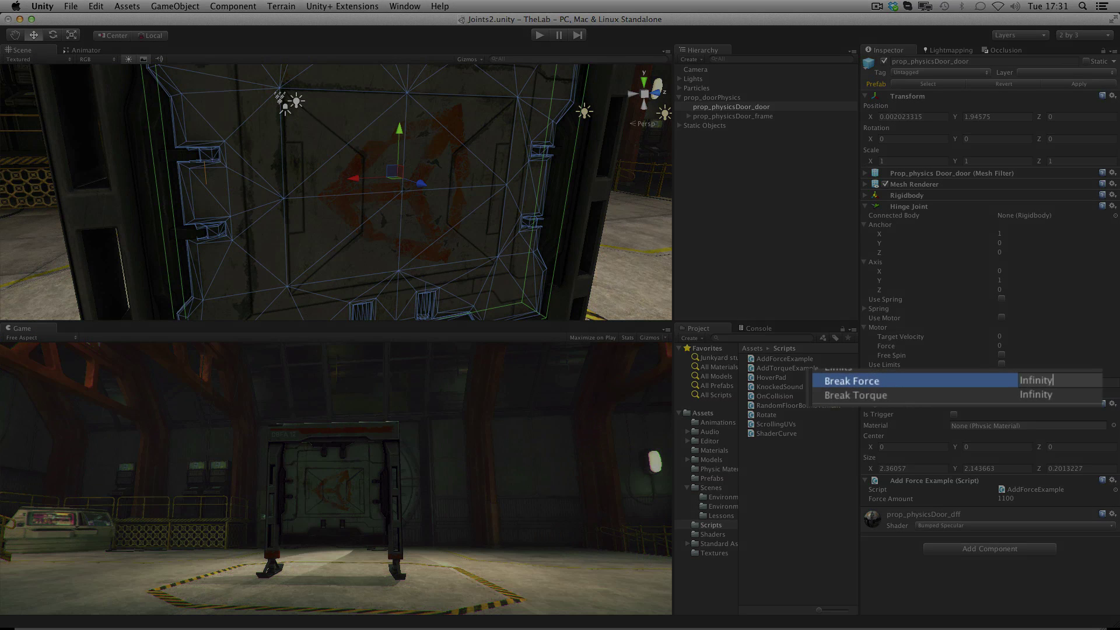
key(Return)
text(7)
key(Return)
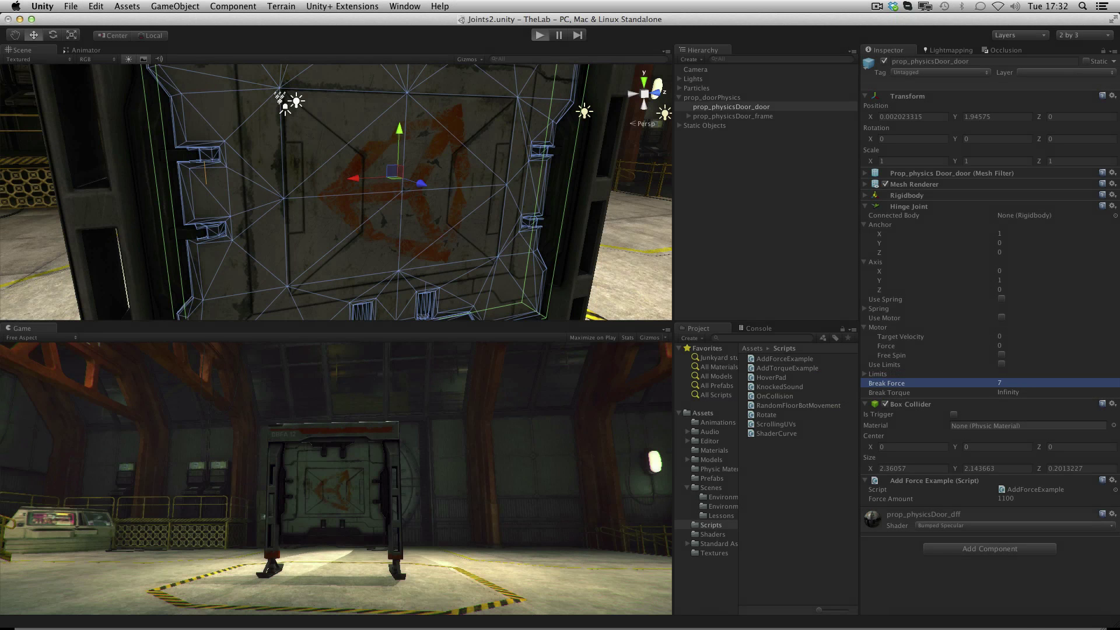
key(ctrl+p)
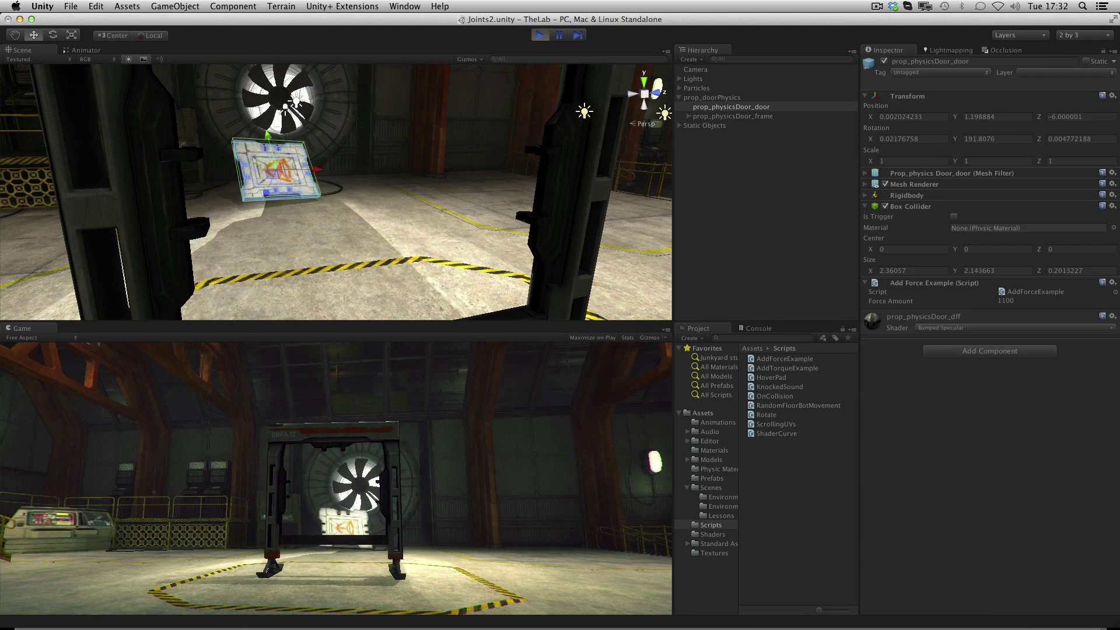
key(ctrl+p)
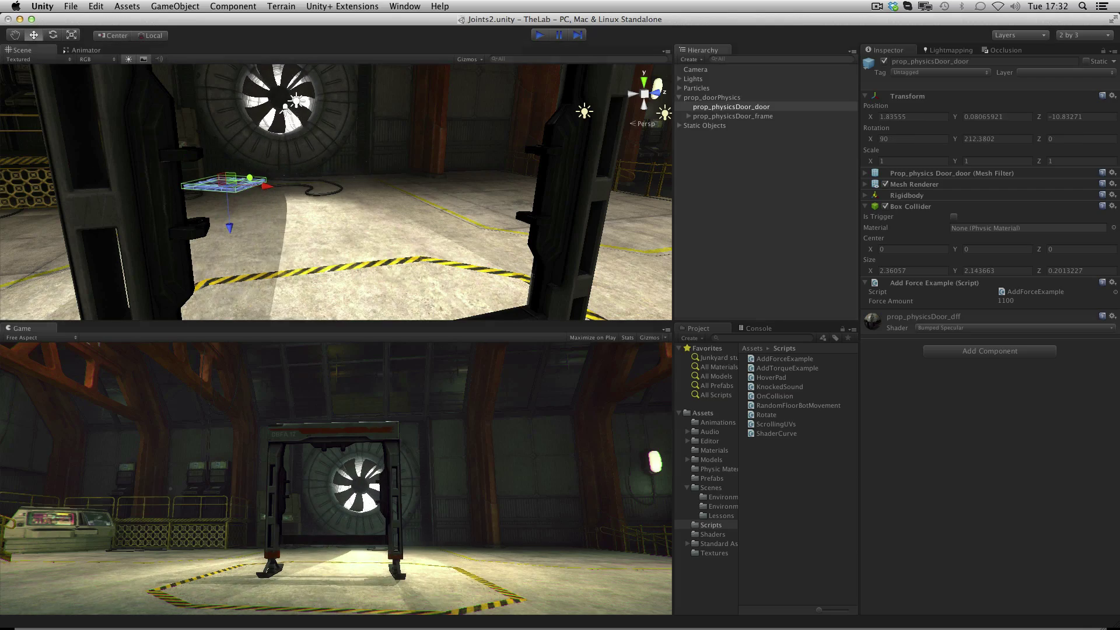